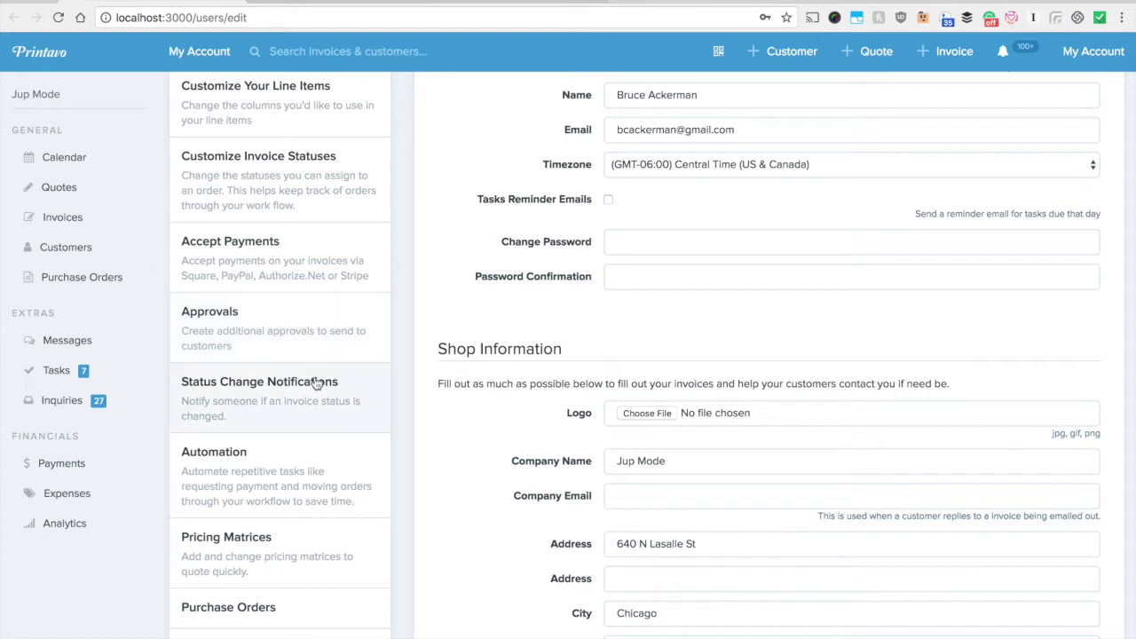
- Open the Automation settings and review the rule that creates a Quote approval request when the Quote status is selected
{"action": "left_click", "coordinate": [324, 482]}
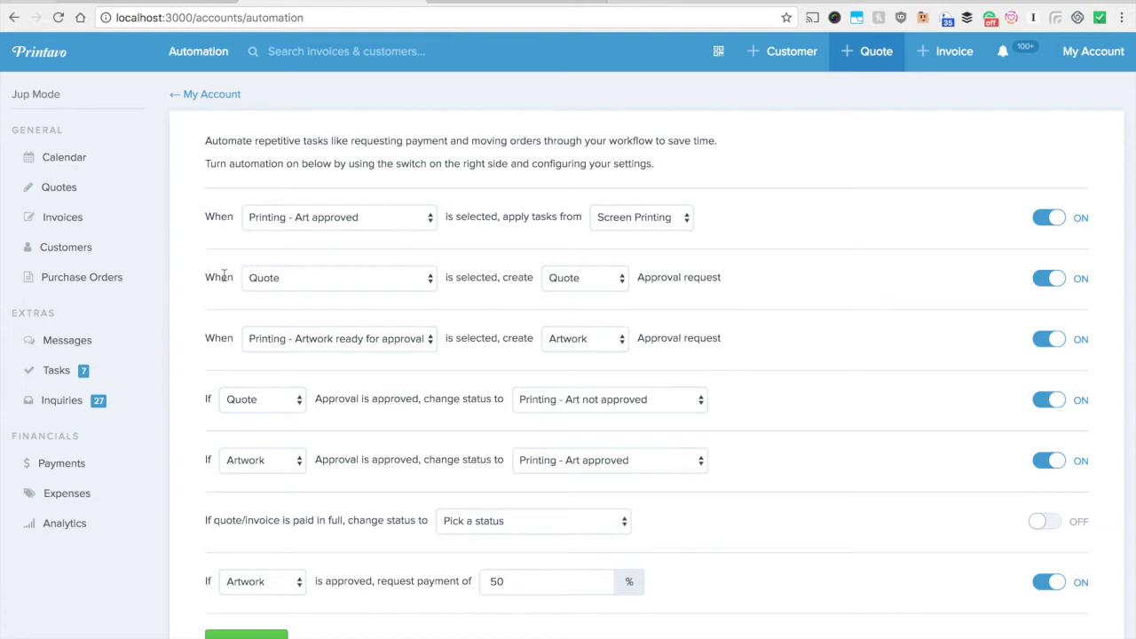
{"action": "left_click", "coordinate": [303, 279]}
{"action": "left_click", "coordinate": [300, 279]}
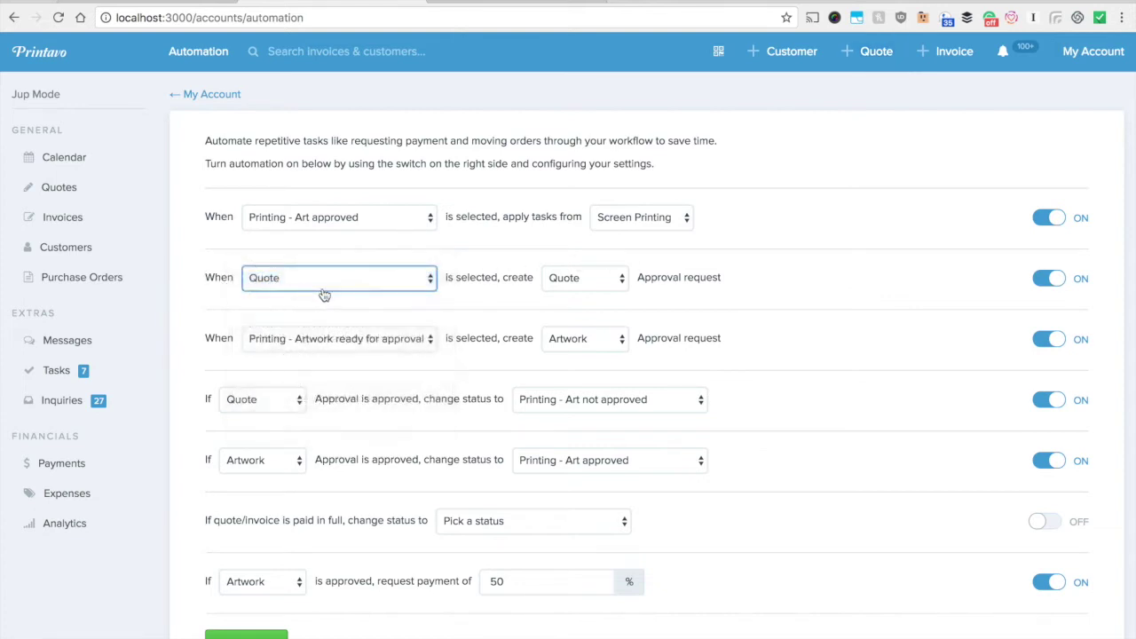
{"action": "left_click", "coordinate": [548, 281]}
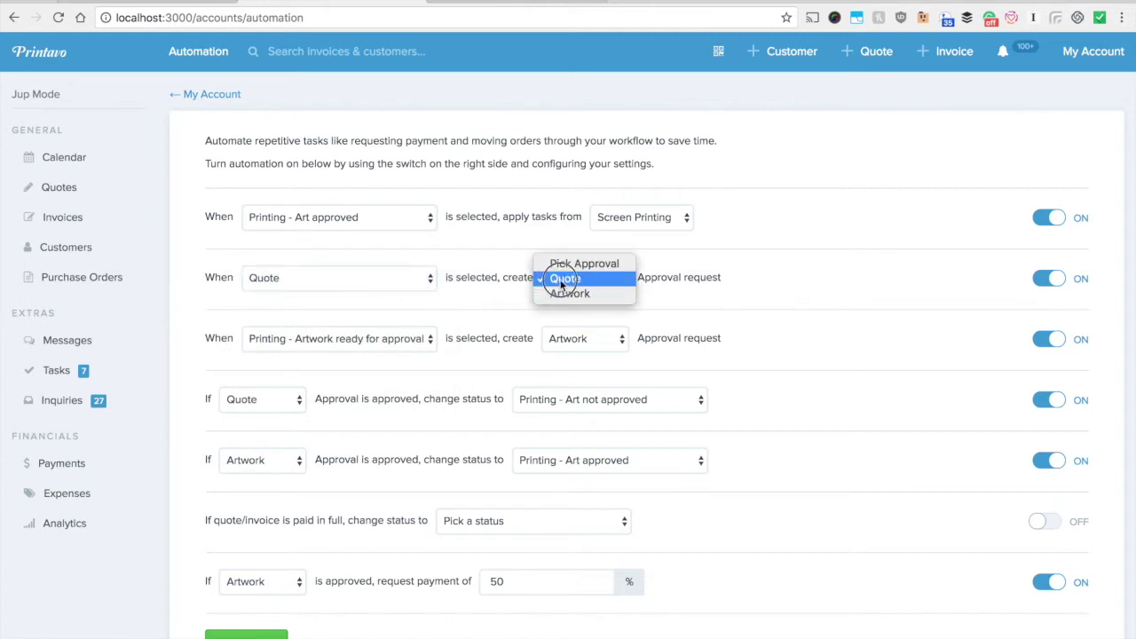
{"action": "left_click", "coordinate": [561, 280]}
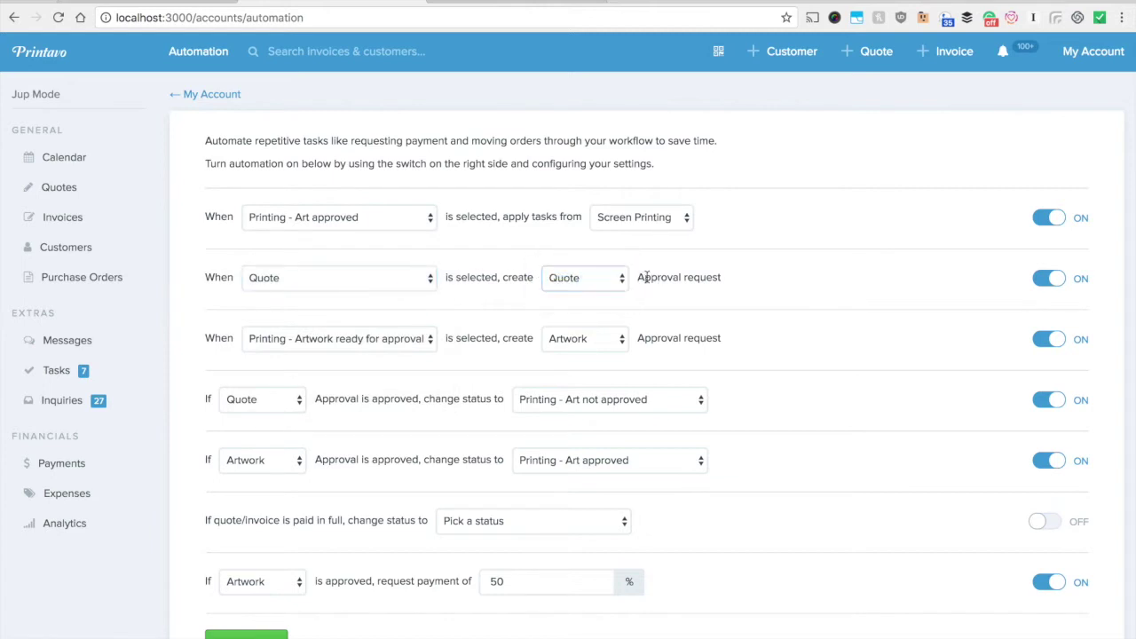
{"action": "left_click", "coordinate": [1040, 280]}
{"action": "left_click", "coordinate": [1042, 281]}
- Examine the rule that creates an Artwork approval request for the status Printing - Artwork ready for approval
{"action": "scroll", "coordinate": [278, 336], "scroll_direction": "down", "scroll_amount": 1}
{"action": "left_click", "coordinate": [278, 334]}
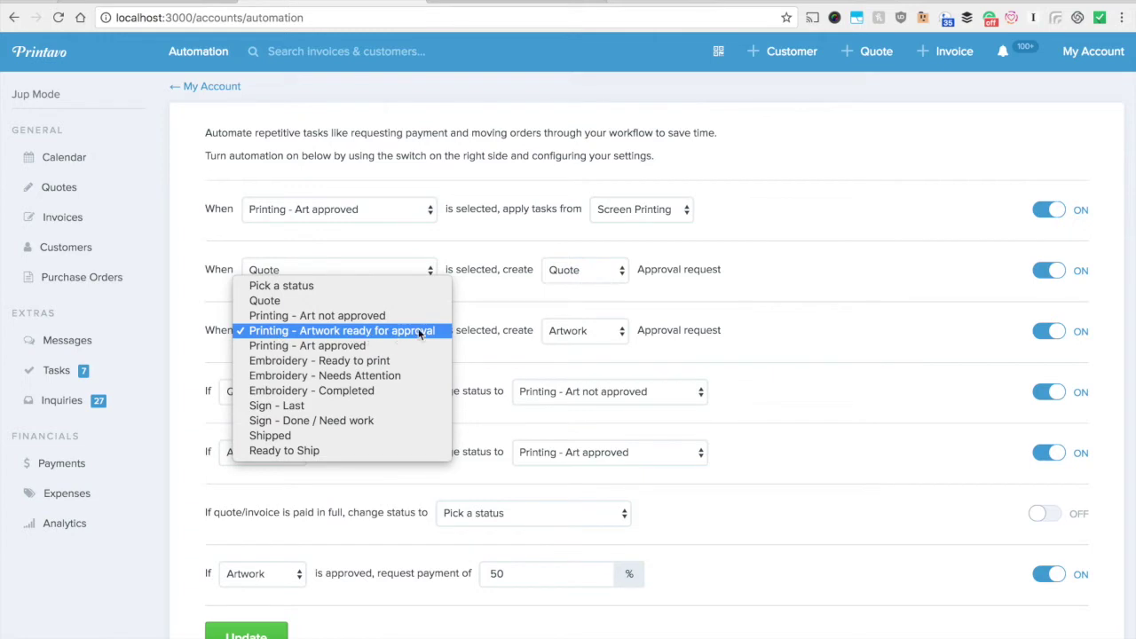
{"action": "left_click", "coordinate": [467, 336]}
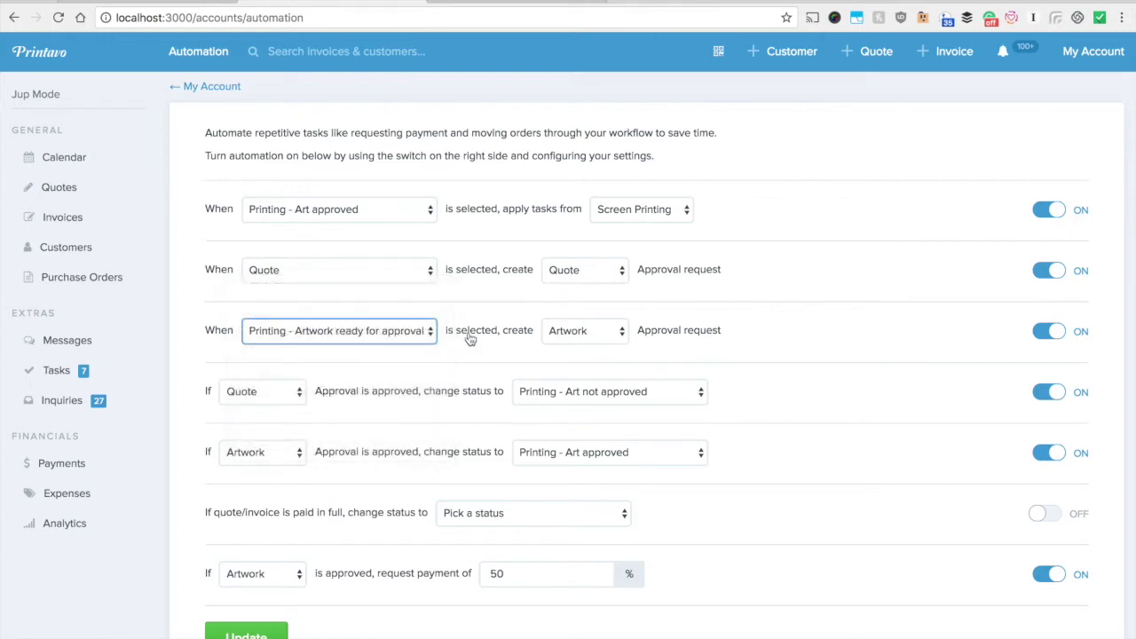
{"action": "left_click", "coordinate": [578, 333]}
{"action": "left_click", "coordinate": [588, 336]}
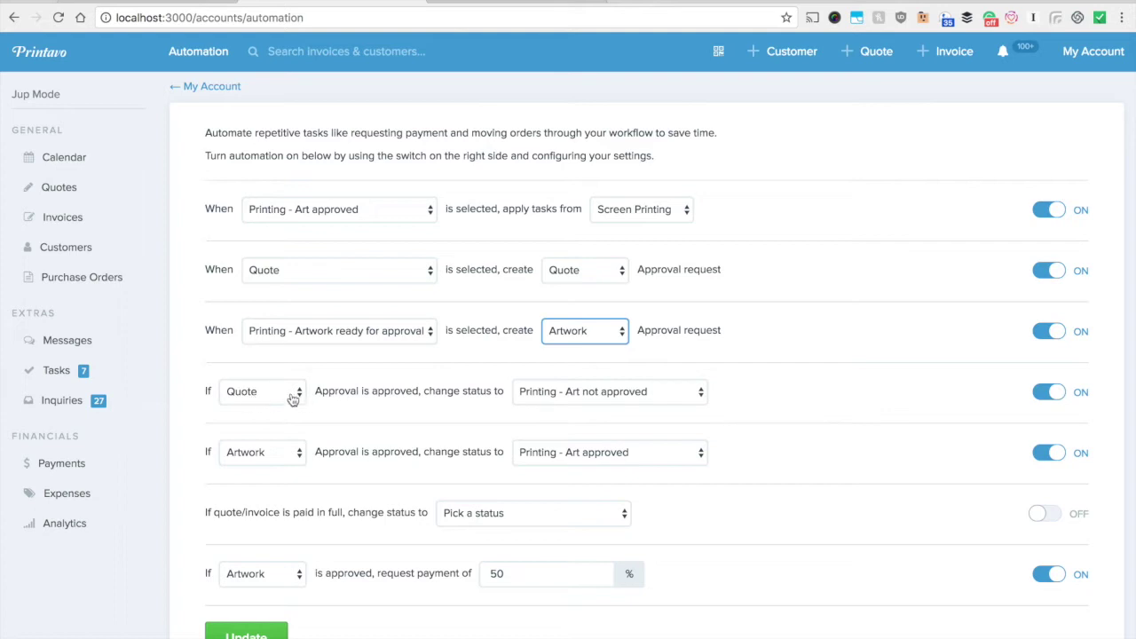
- Examine the status options of the rules that run when a Quote or Artwork approval is approved
{"action": "left_click", "coordinate": [556, 396]}
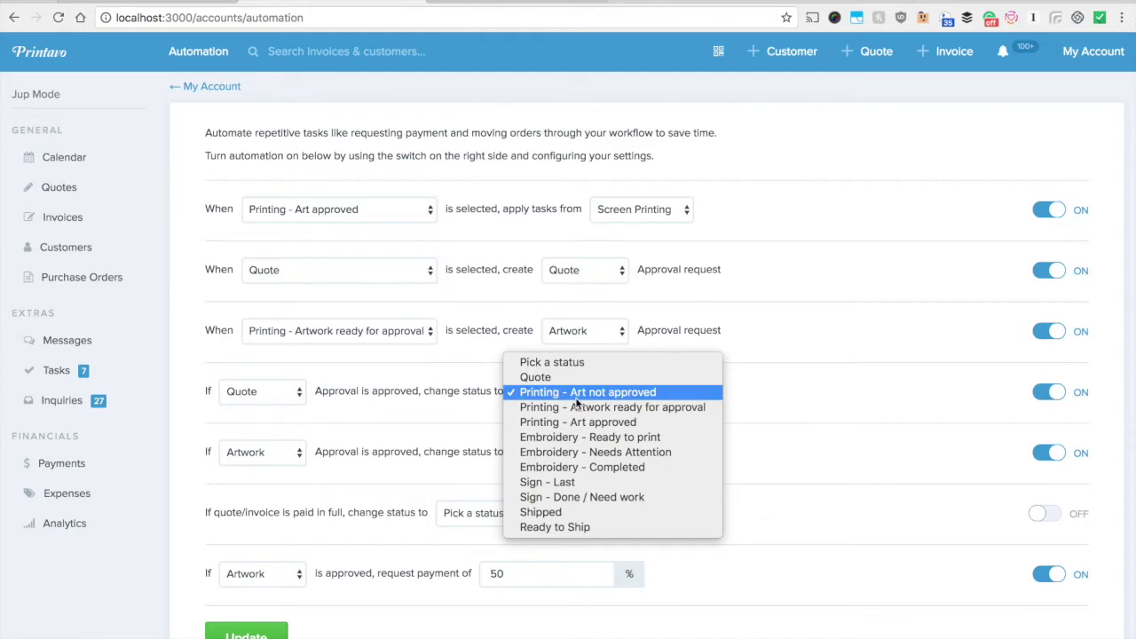
{"action": "left_click", "coordinate": [396, 449]}
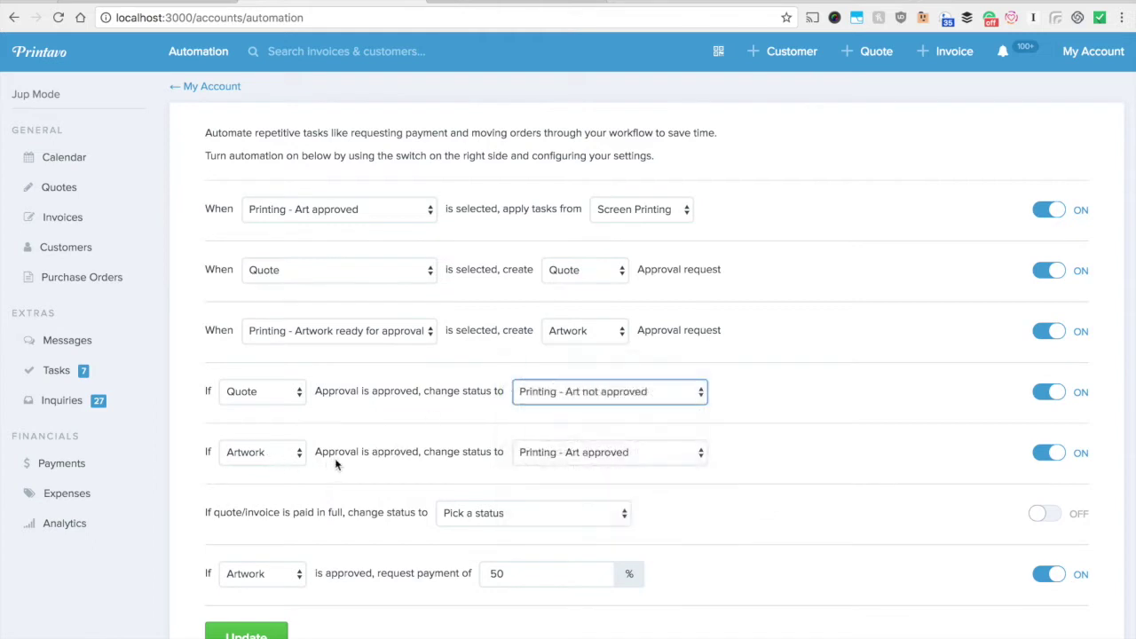
{"action": "left_click", "coordinate": [529, 456]}
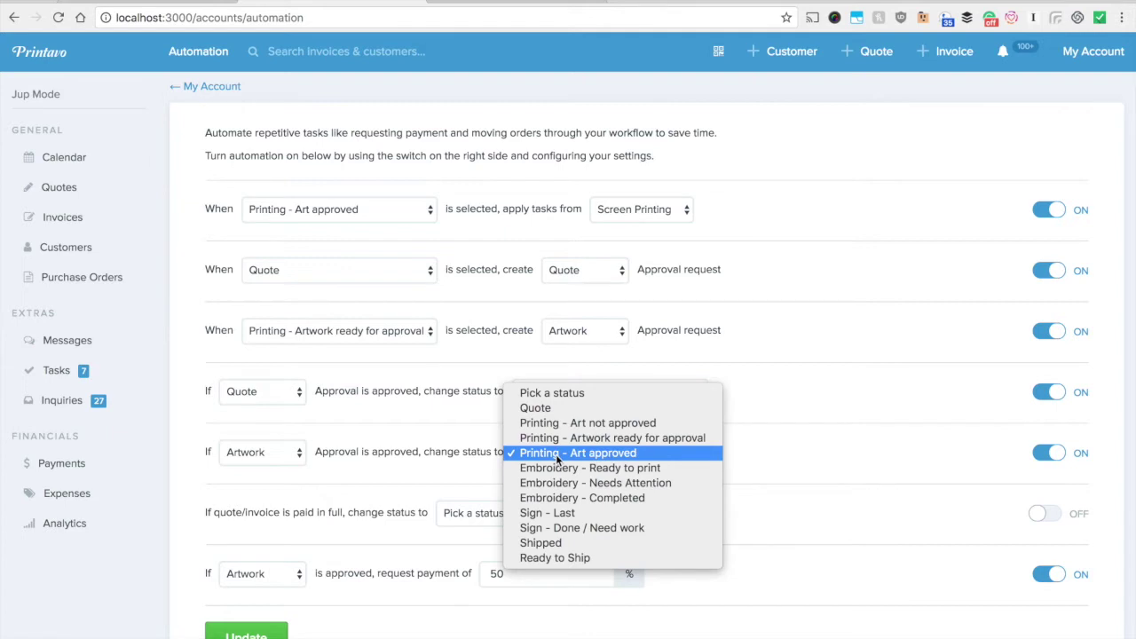
{"action": "left_click", "coordinate": [815, 458]}
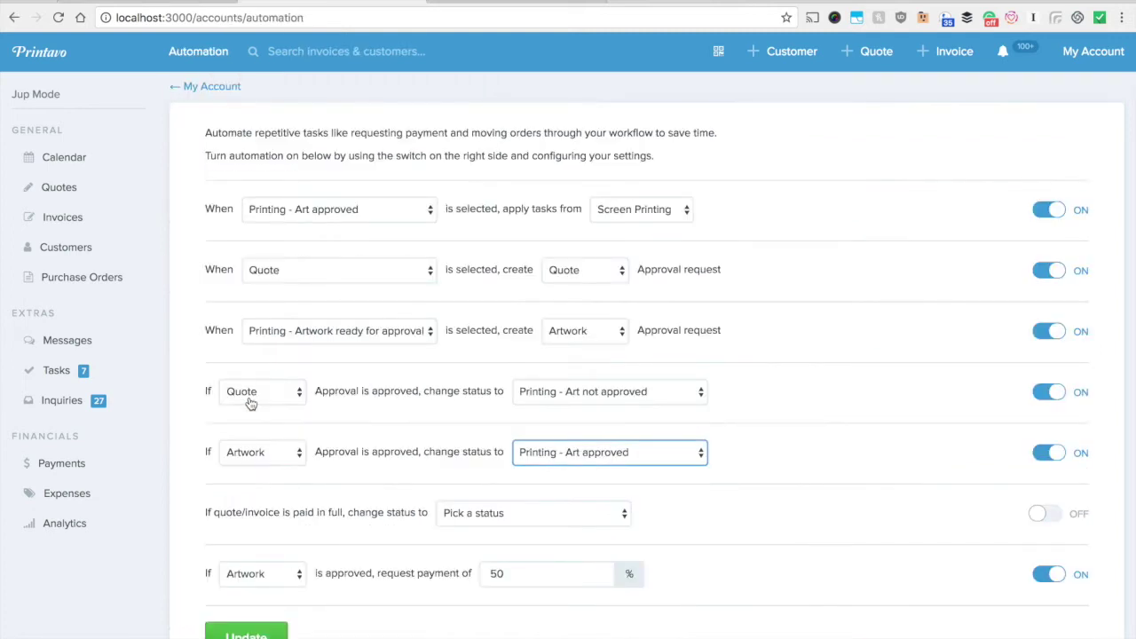
{"action": "left_click", "coordinate": [427, 388]}
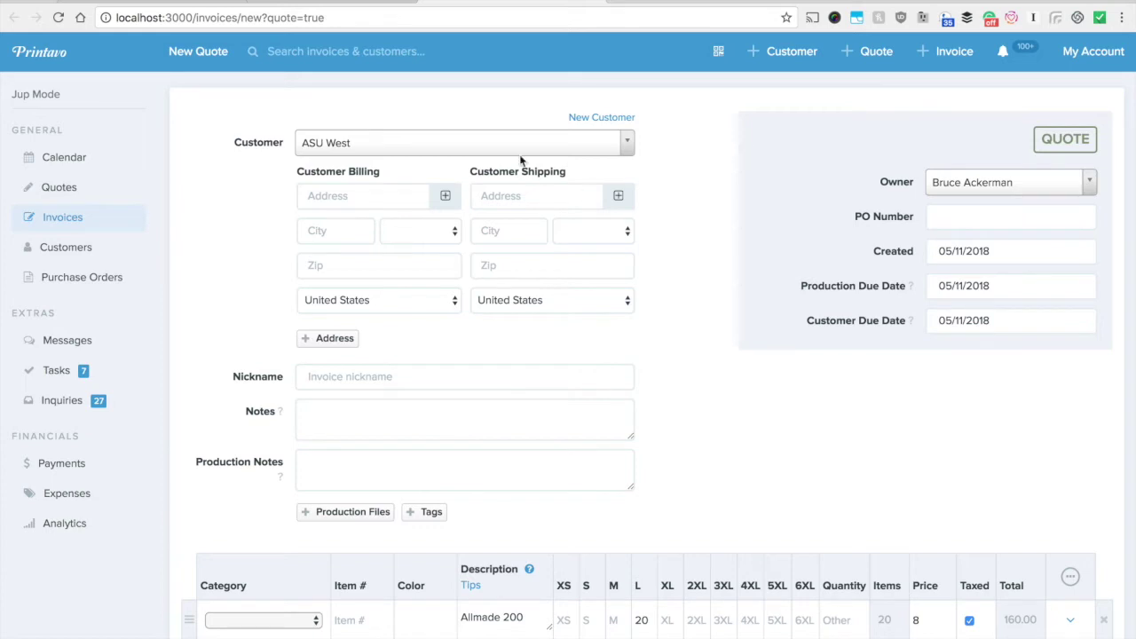
- Set the Allmade 200 line item's price to 8 and save the new quote for ASU West
{"action": "scroll", "coordinate": [586, 308], "scroll_direction": "down", "scroll_amount": 3}
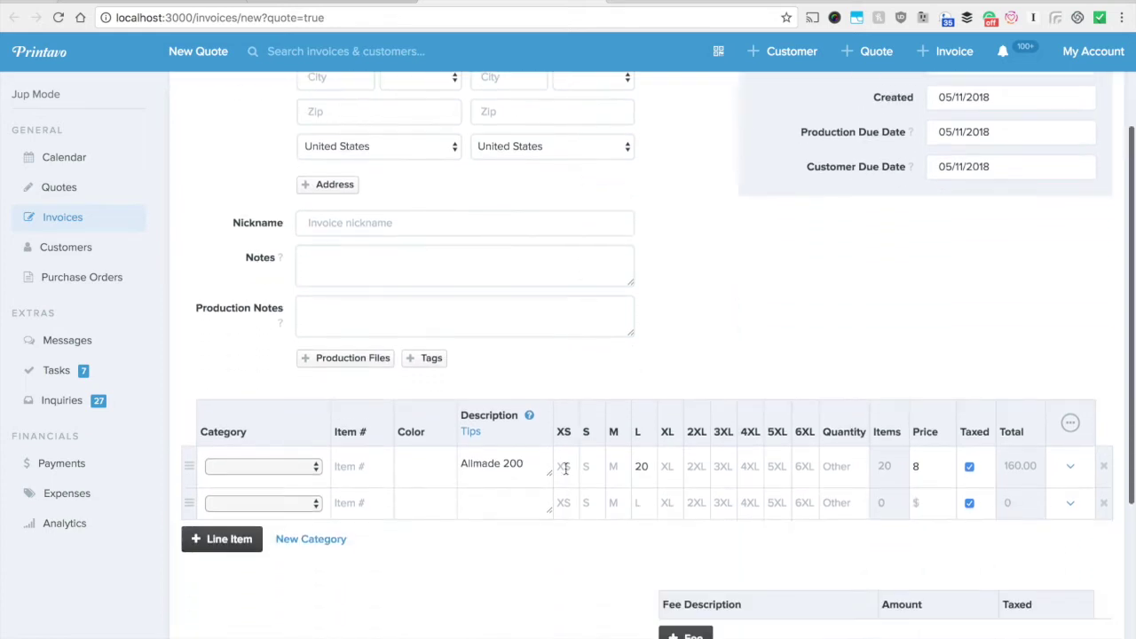
{"action": "double_click", "coordinate": [502, 463]}
{"action": "double_click", "coordinate": [644, 466]}
{"action": "left_click", "coordinate": [942, 463]}
{"action": "type", "text": "8"}
{"action": "scroll", "coordinate": [825, 347], "scroll_direction": "down", "scroll_amount": 5}
{"action": "left_click", "coordinate": [254, 587]}
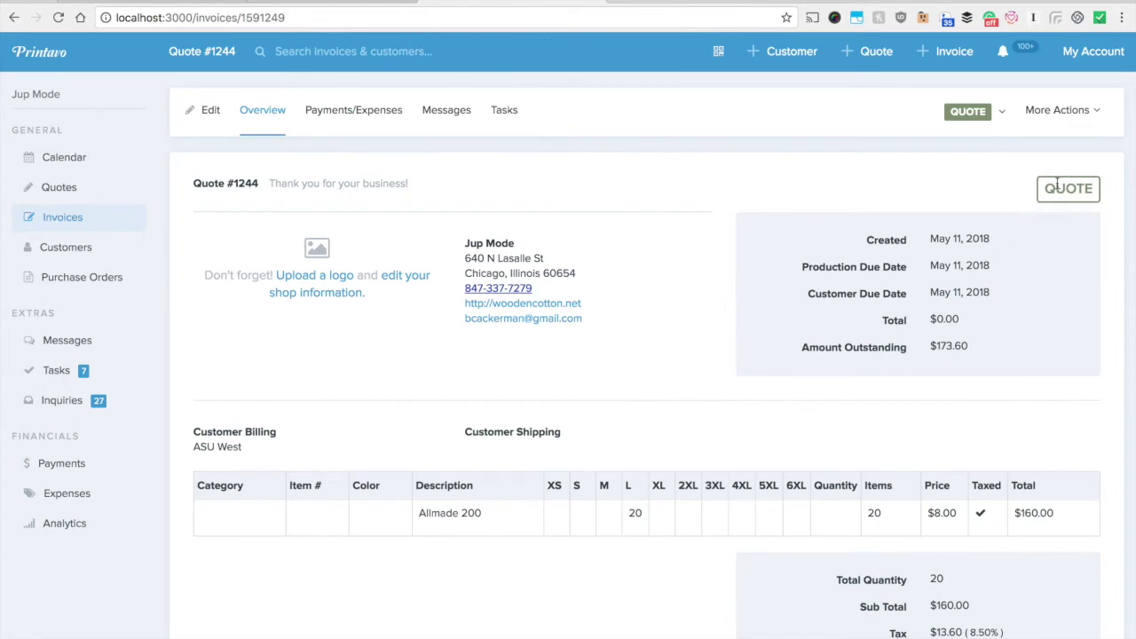
- Open the quote's public invoice view and approve the Quote Approval, signing with the customer's full name
{"action": "left_click", "coordinate": [1070, 110]}
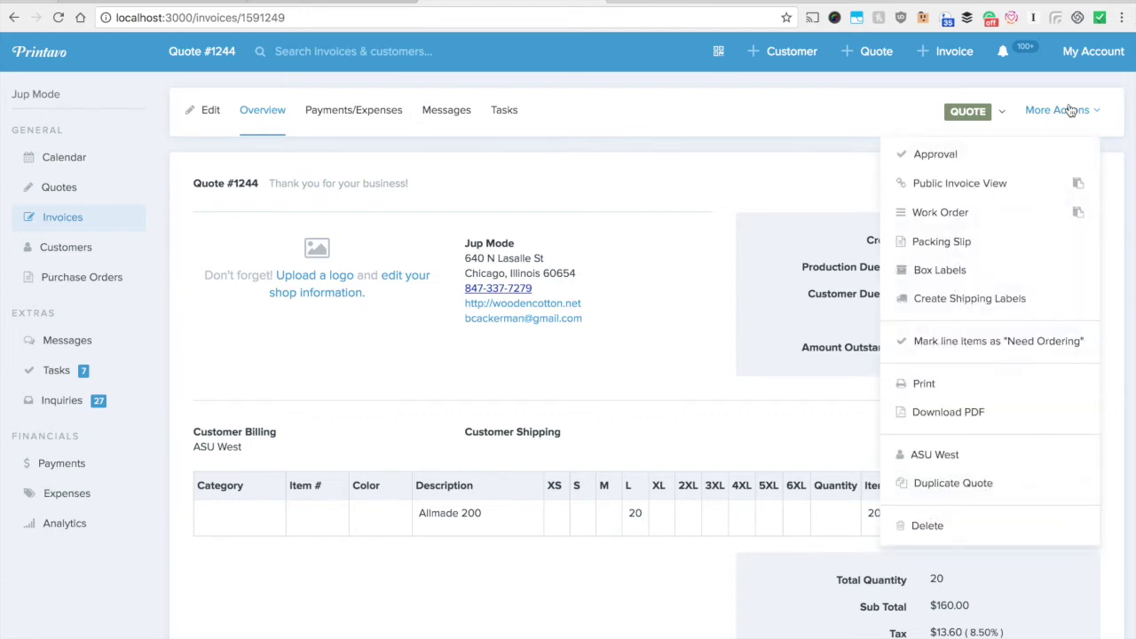
{"action": "left_click", "coordinate": [929, 190]}
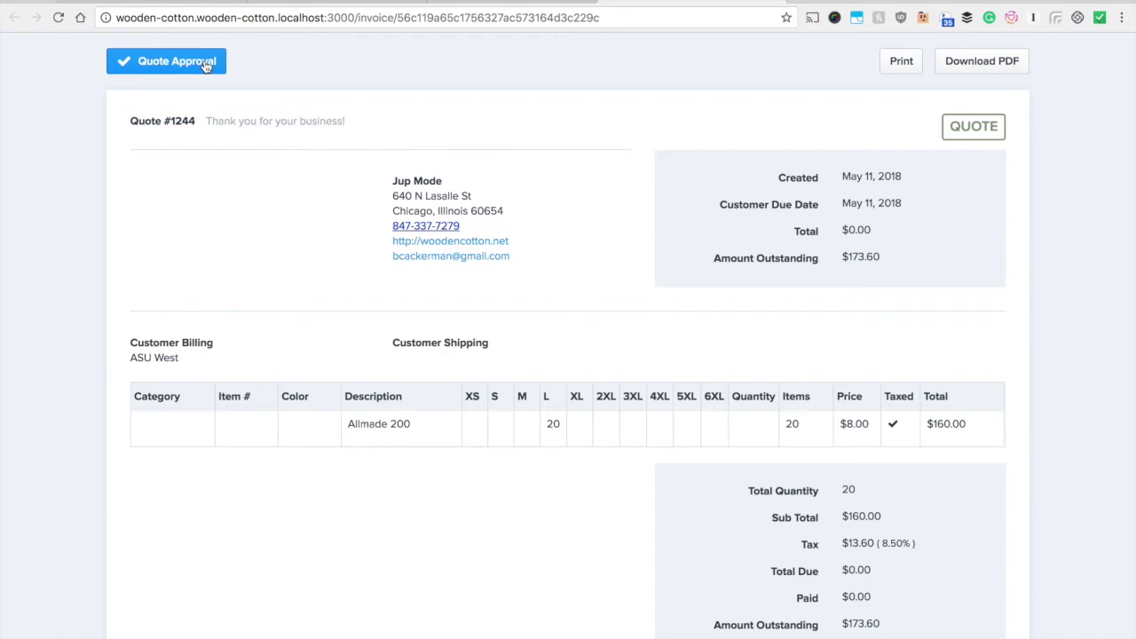
{"action": "left_click", "coordinate": [205, 64]}
{"action": "left_click", "coordinate": [451, 161]}
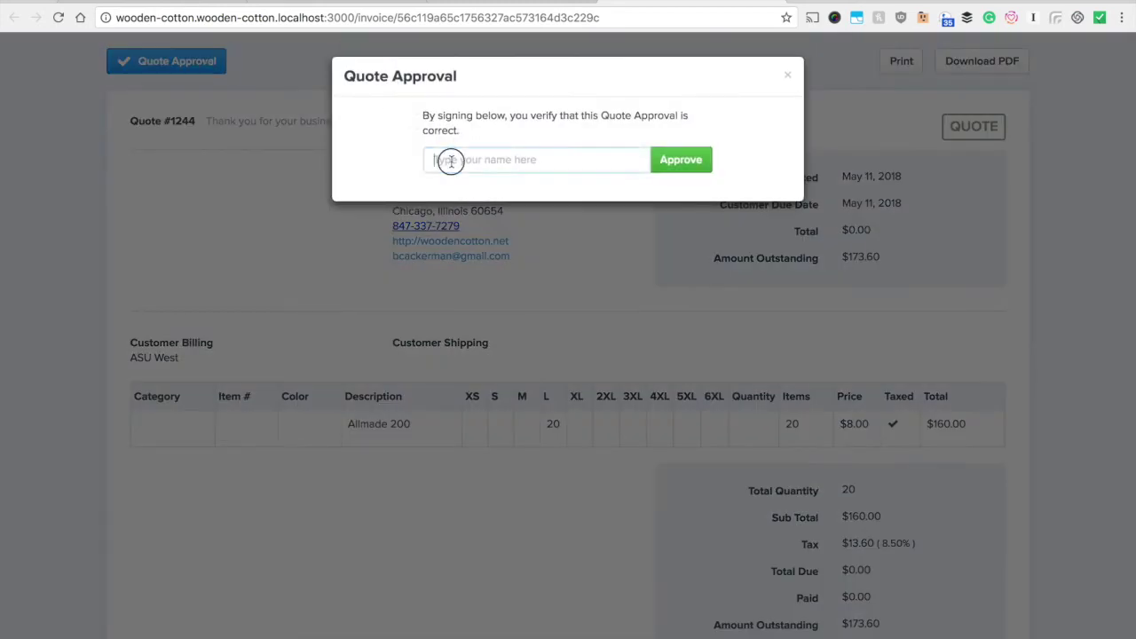
{"action": "type", "text": "John "}
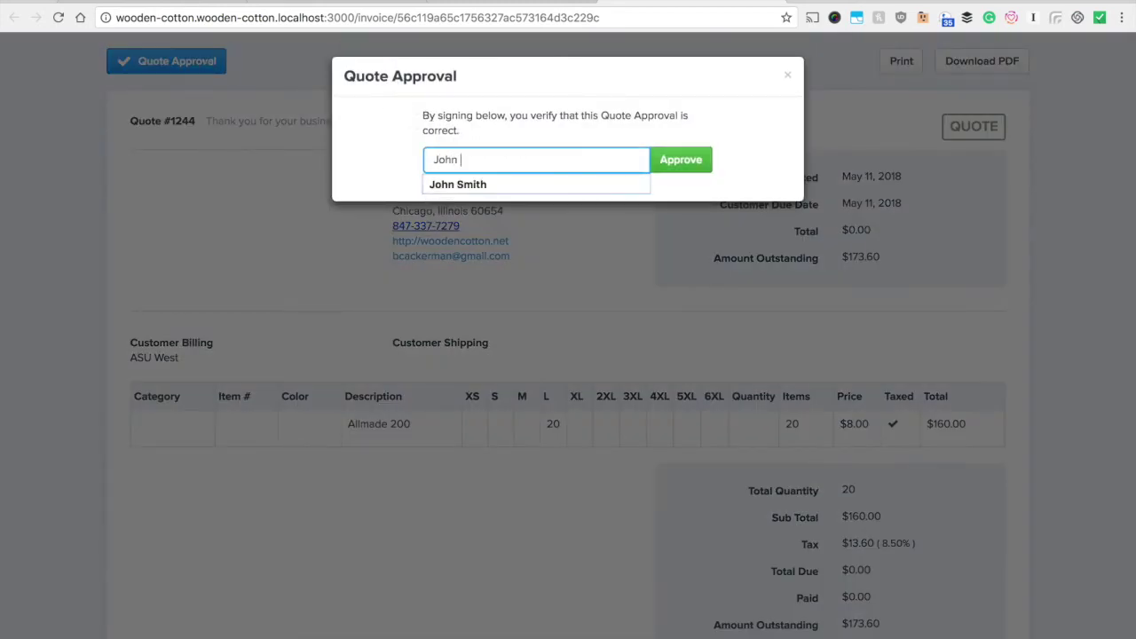
{"action": "type", "text": "Smith"}
{"action": "left_click", "coordinate": [680, 161]}
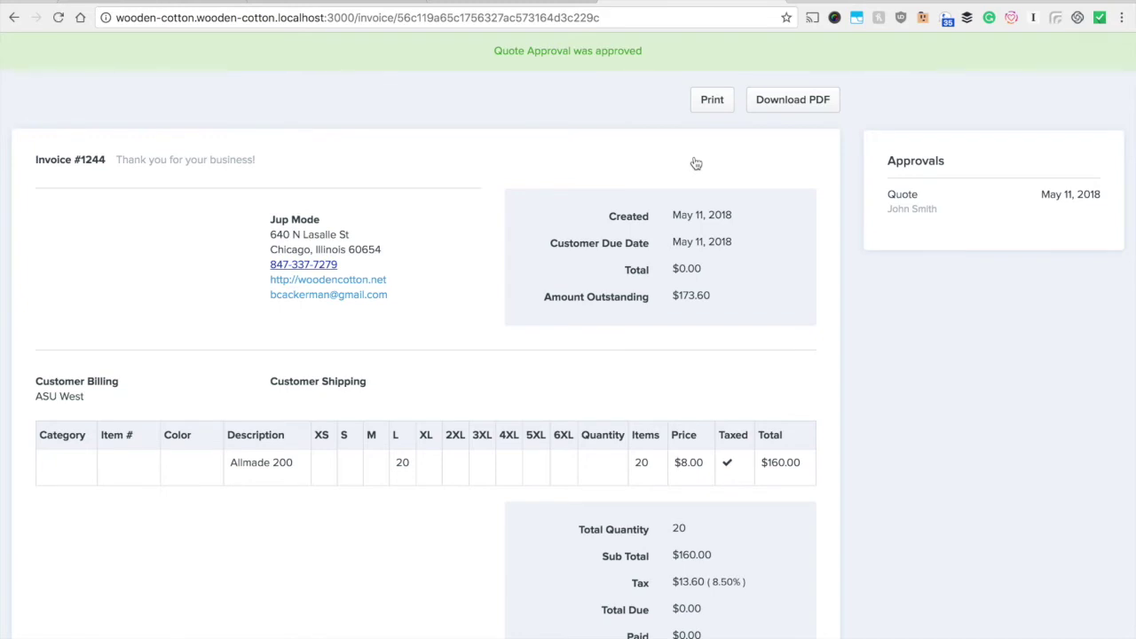
- Return to the shop's own page for the order and reload it to check its status
{"action": "left_click", "coordinate": [387, 3]}
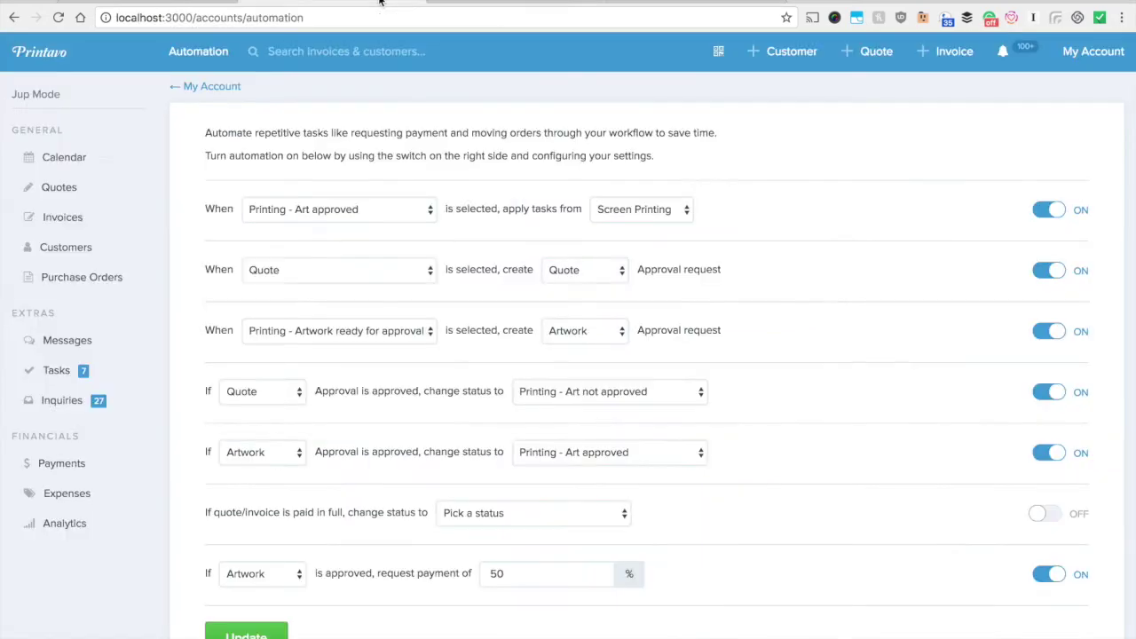
{"action": "left_click", "coordinate": [465, 4]}
{"action": "key", "text": "super+r"}
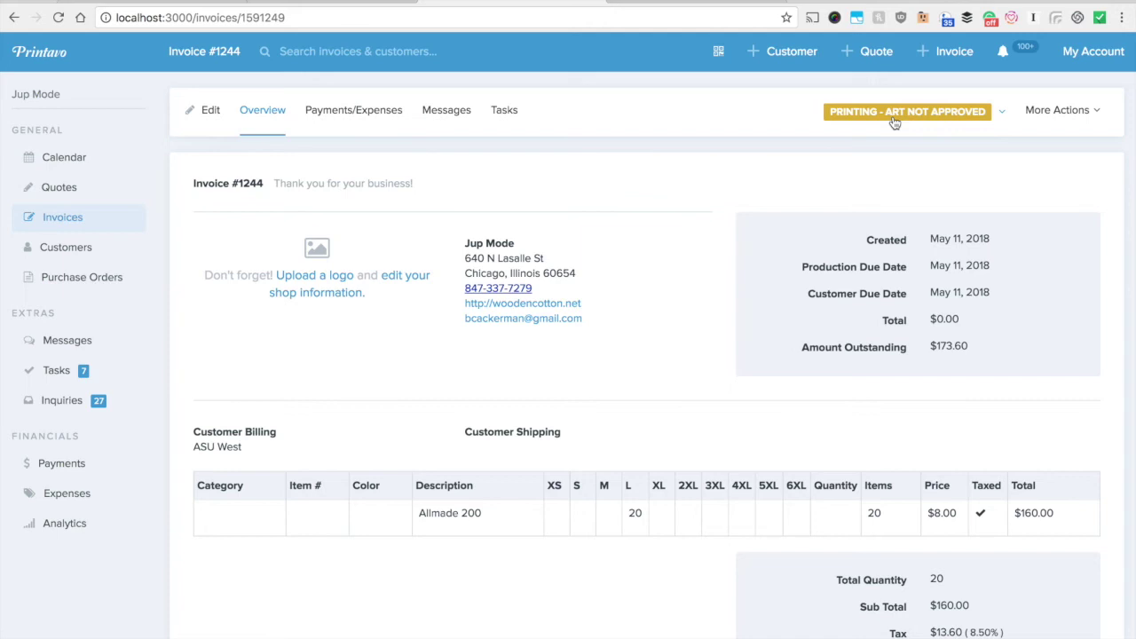
- Attach tshirt.png as a mockup to the invoice's Allmade 200 line item and save the invoice
{"action": "left_click", "coordinate": [208, 111]}
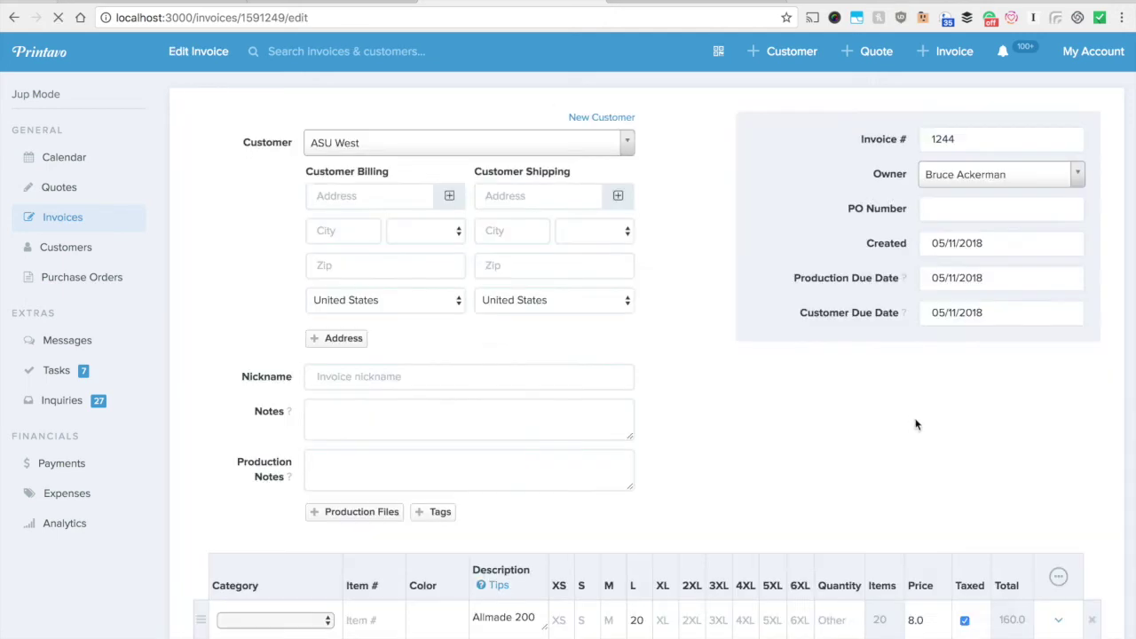
{"action": "scroll", "coordinate": [916, 424], "scroll_direction": "down", "scroll_amount": 3}
{"action": "left_click", "coordinate": [1068, 493]}
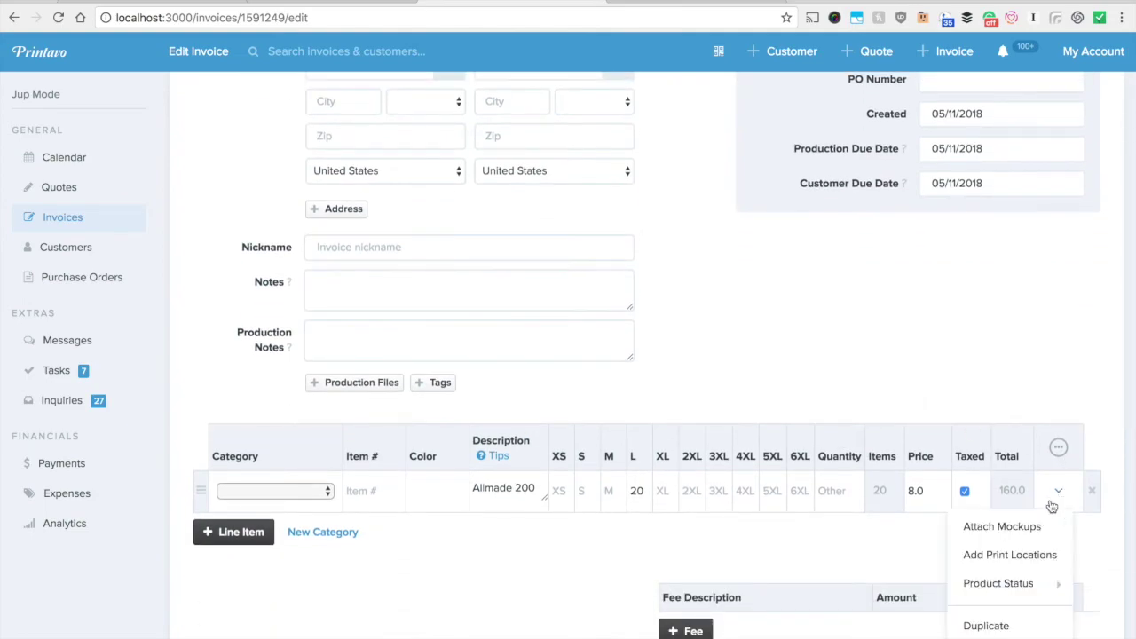
{"action": "left_click", "coordinate": [1030, 523]}
{"action": "left_click", "coordinate": [667, 387]}
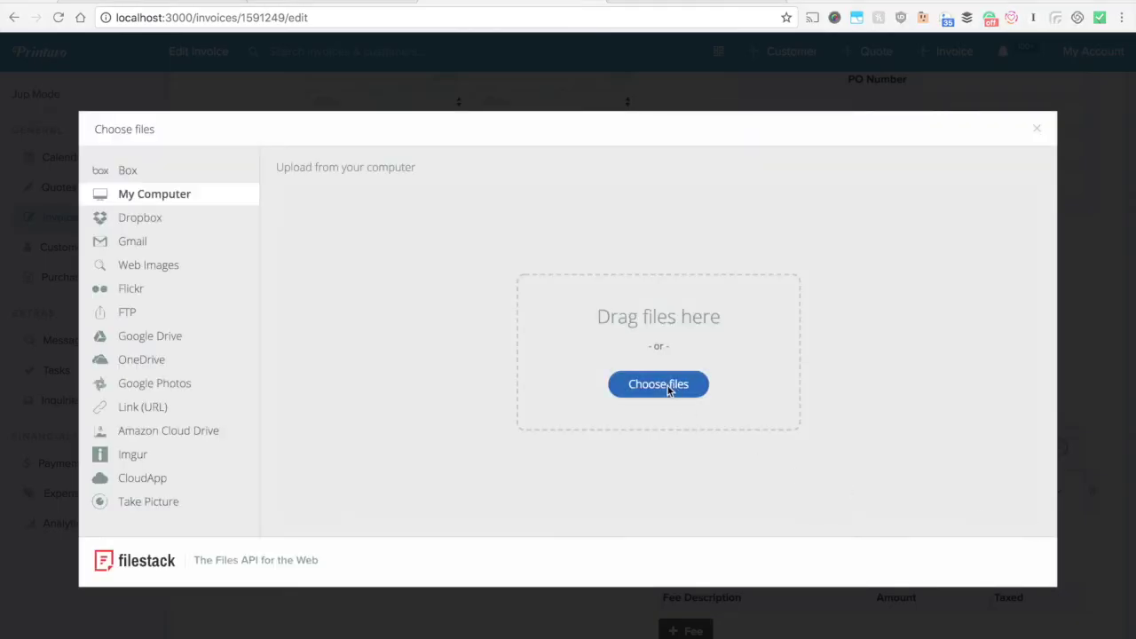
{"action": "key", "text": "super+Tab"}
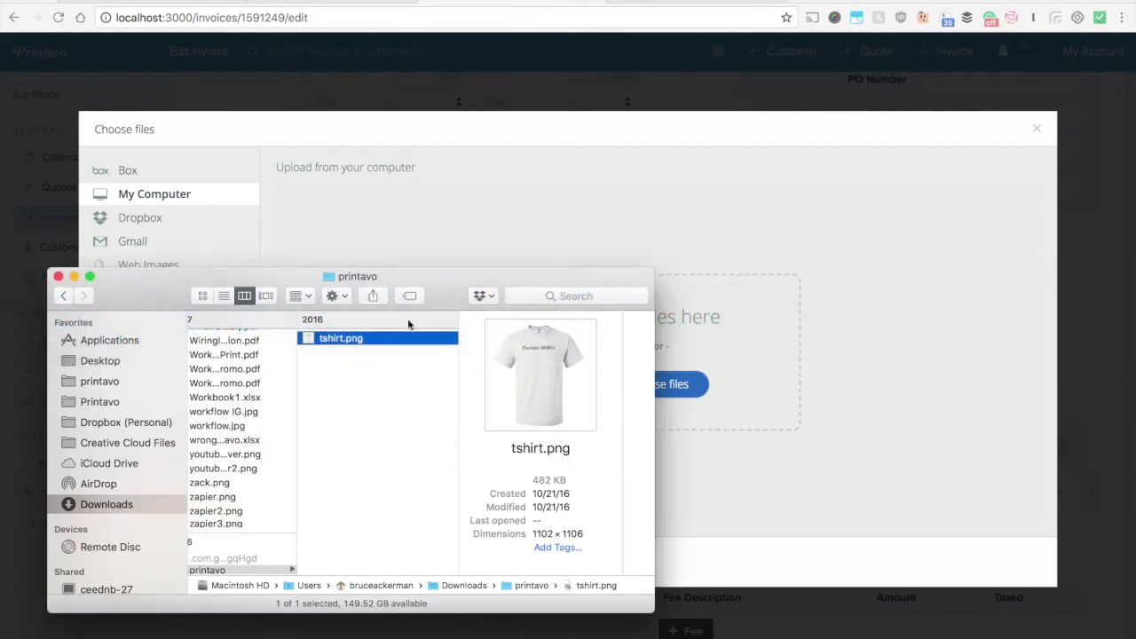
{"action": "left_click", "coordinate": [403, 342]}
{"action": "left_click_drag", "start_coordinate": [404, 341], "coordinate": [873, 285]}
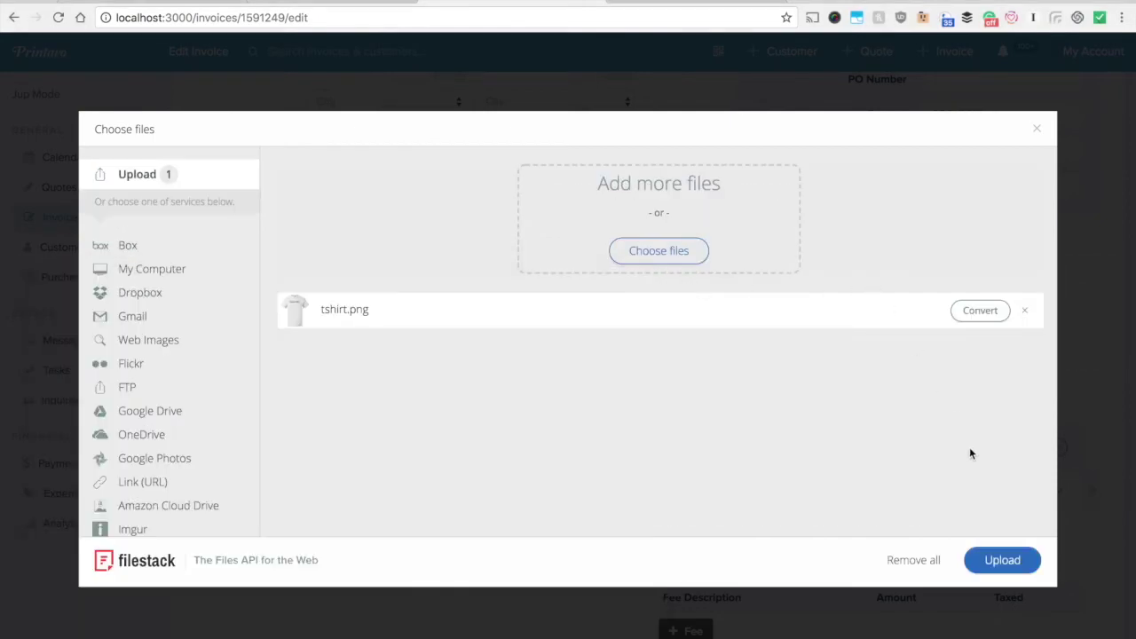
{"action": "left_click", "coordinate": [990, 561]}
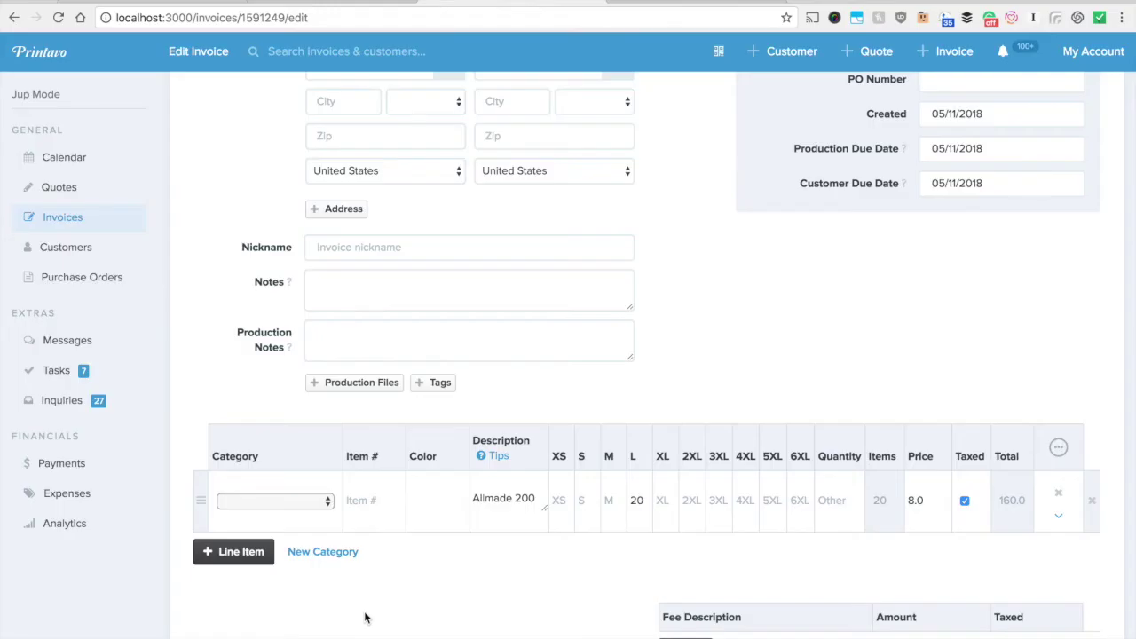
{"action": "scroll", "coordinate": [364, 616], "scroll_direction": "down", "scroll_amount": 5}
{"action": "left_click", "coordinate": [229, 629]}
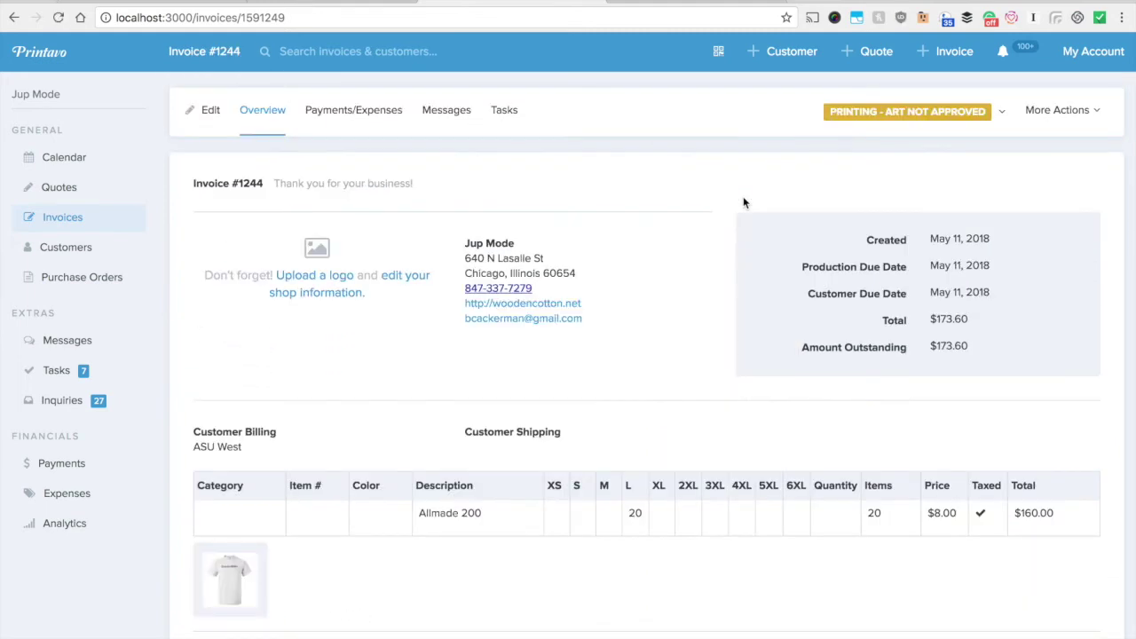
- Change the invoice status to Printing - Artwork ready for approval and refresh the customer's public invoice view
{"action": "left_click", "coordinate": [861, 121]}
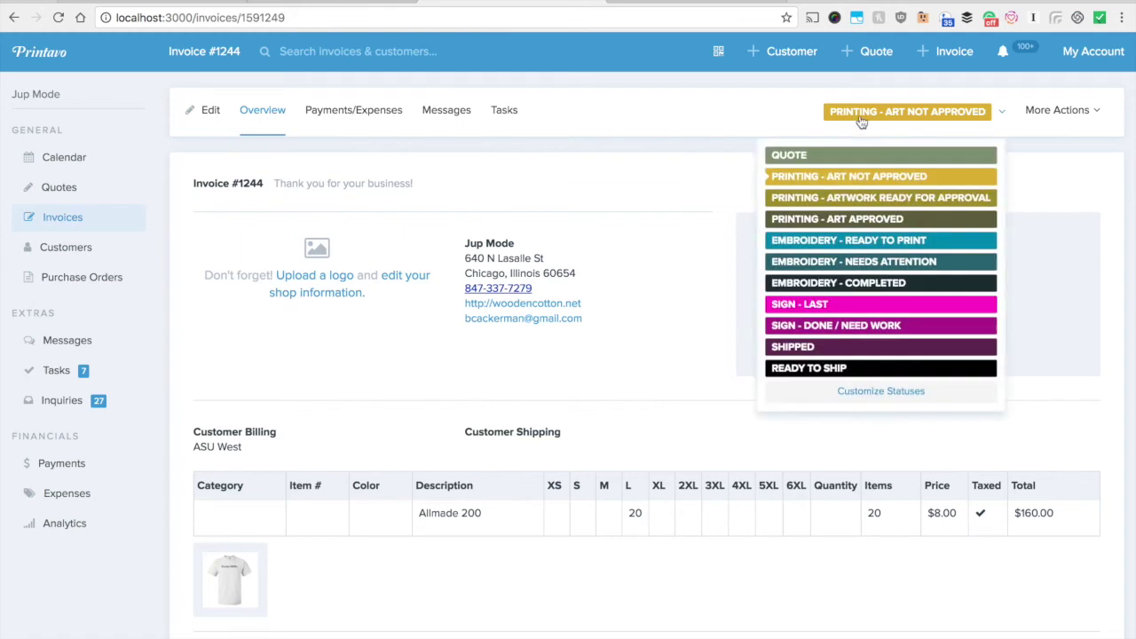
{"action": "left_click", "coordinate": [914, 194]}
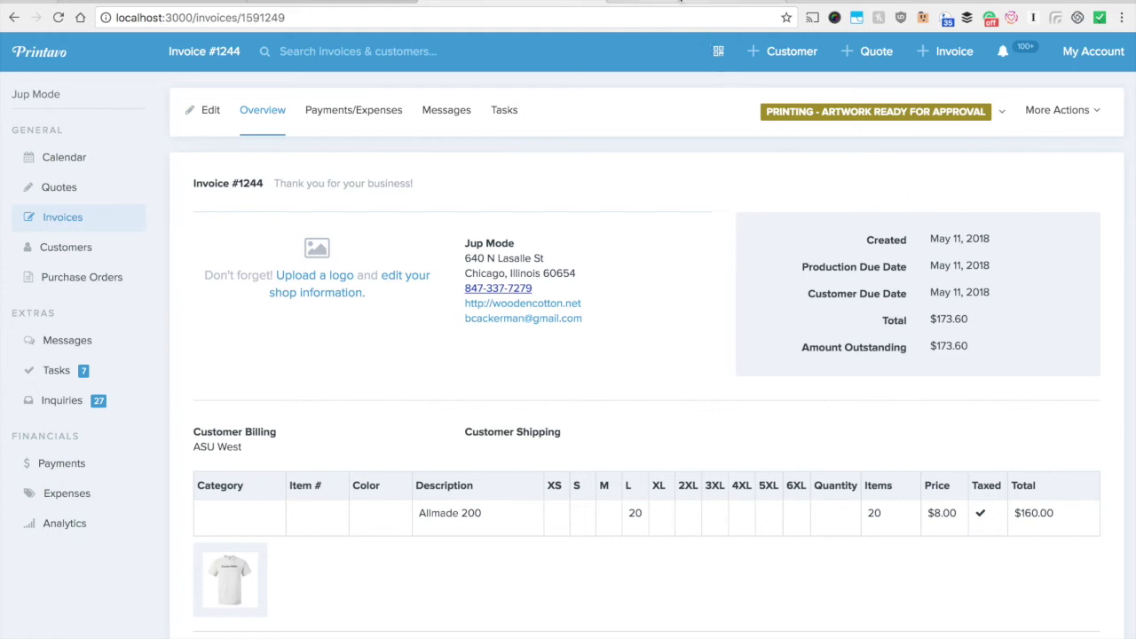
{"action": "left_click", "coordinate": [681, 1]}
{"action": "key", "text": "ctrl+r"}
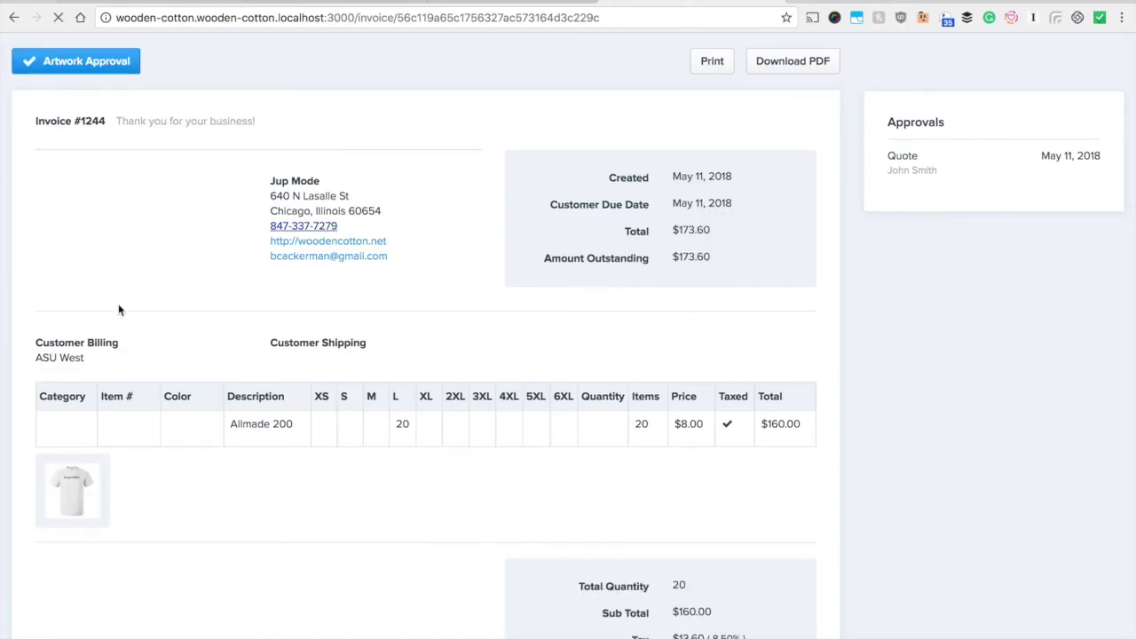
- Preview the T-shirt mockup and approve the Artwork Approval, signing with the customer's full name
{"action": "left_click", "coordinate": [78, 470]}
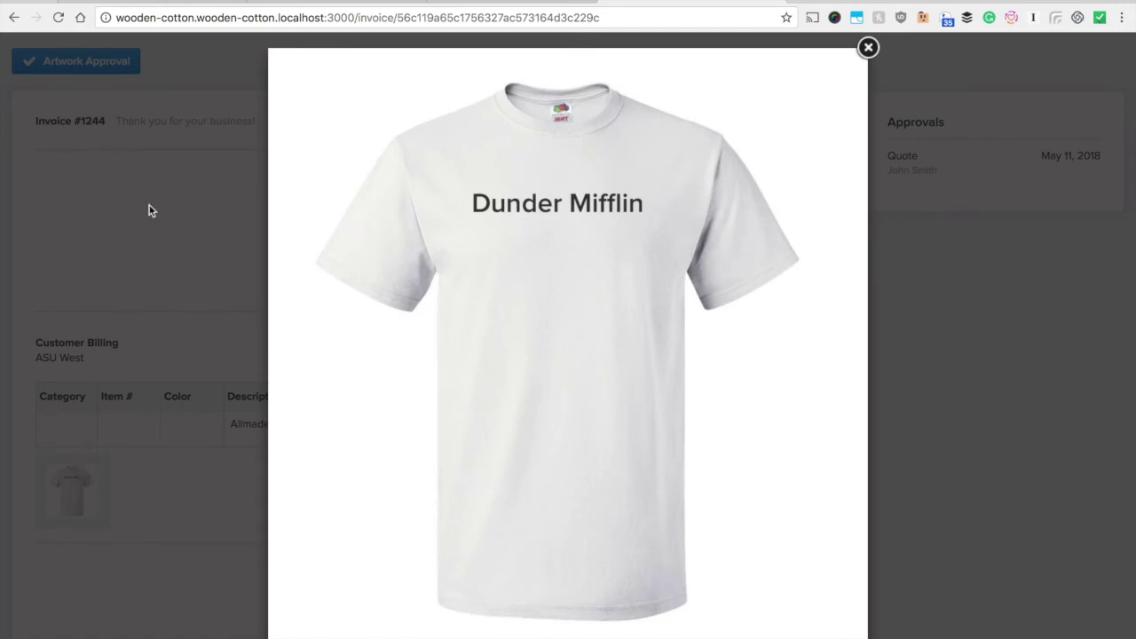
{"action": "left_click", "coordinate": [149, 205]}
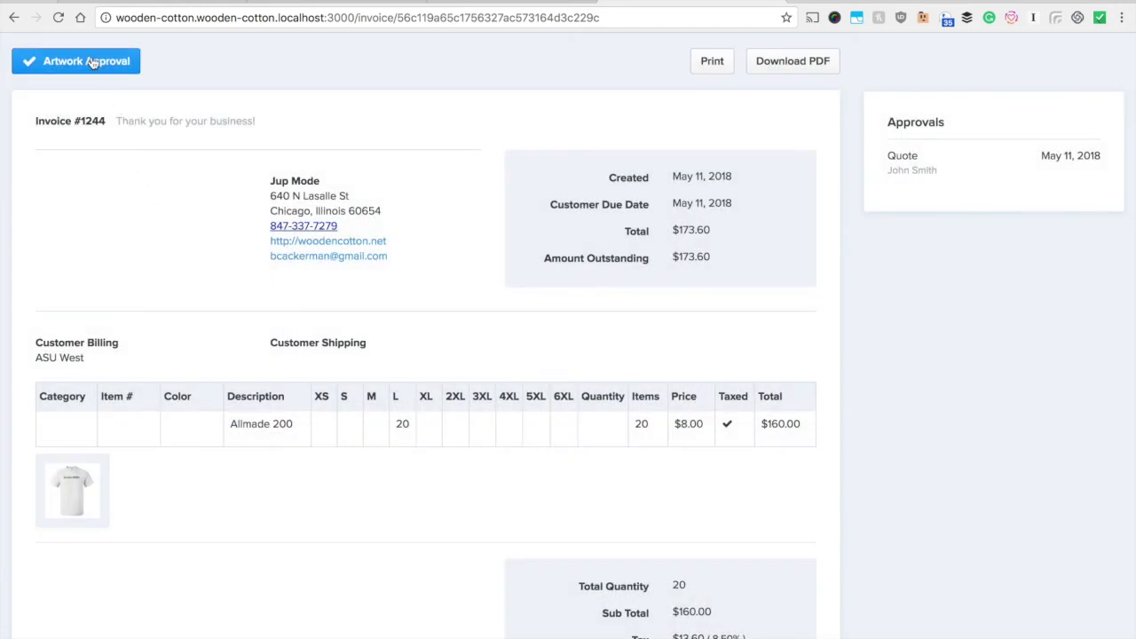
{"action": "left_click", "coordinate": [92, 62]}
{"action": "left_click", "coordinate": [446, 261]}
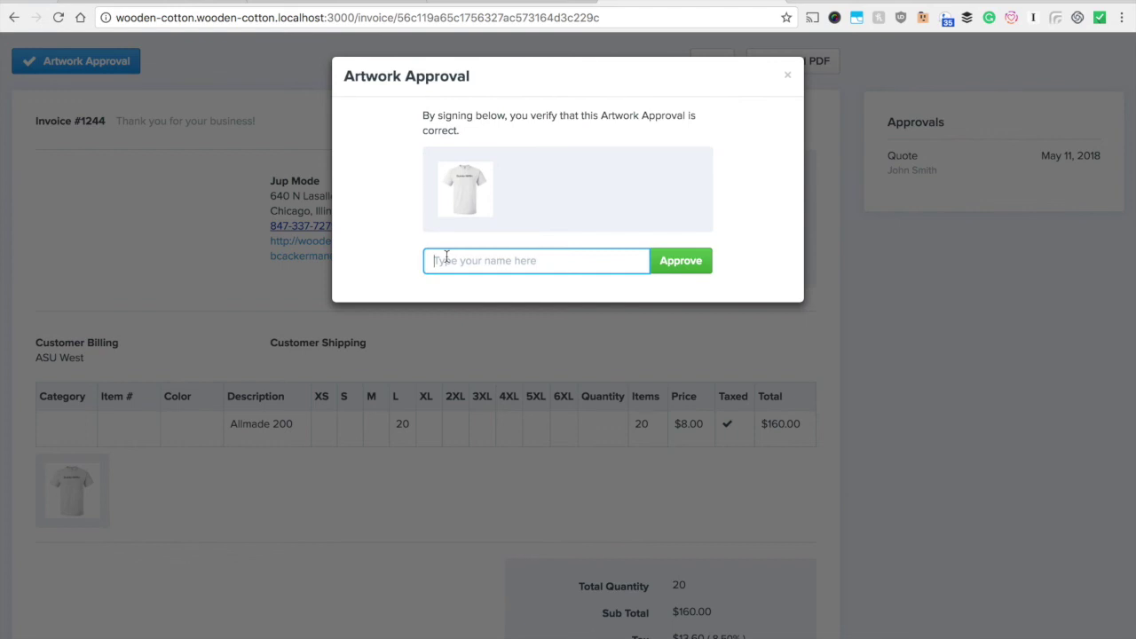
{"action": "type", "text": "John Smith"}
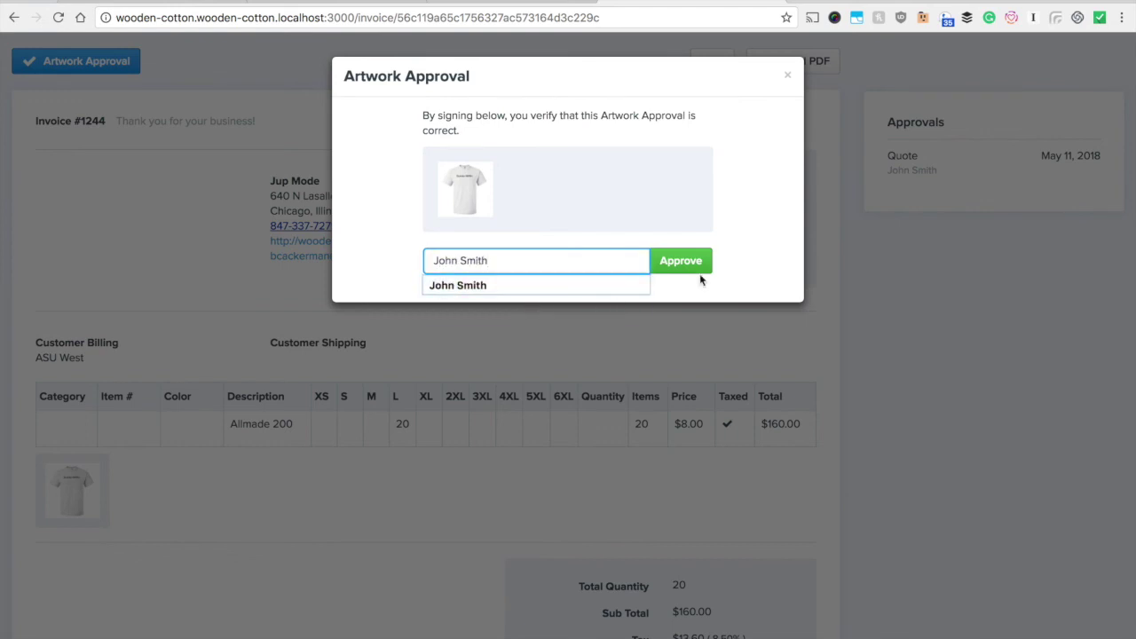
{"action": "left_click", "coordinate": [690, 264]}
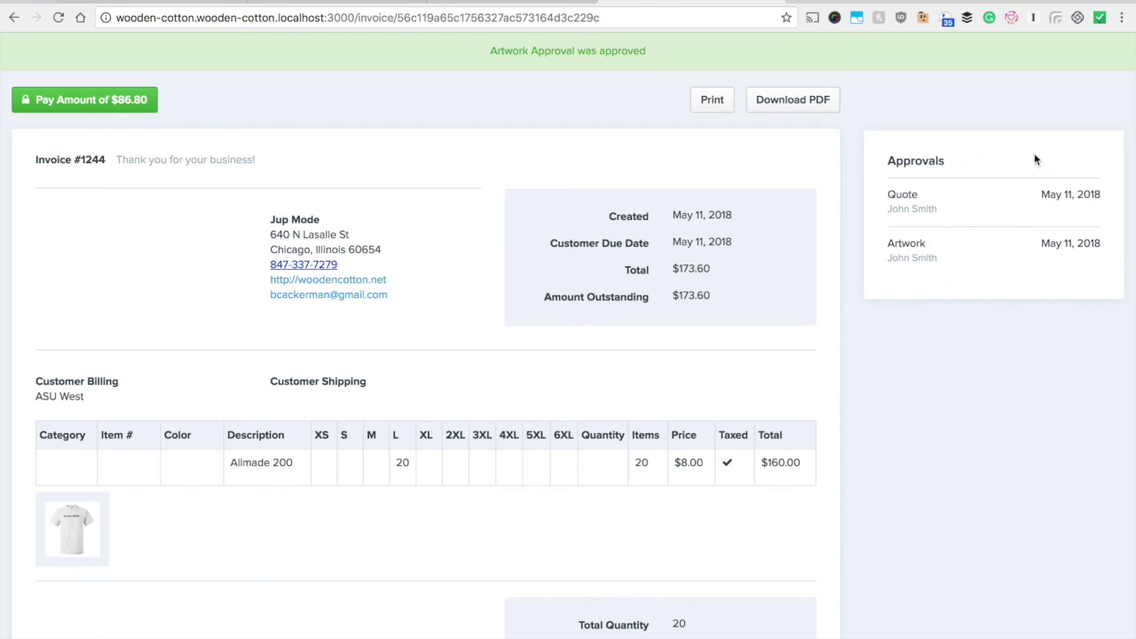
- Check the invoice's status and tasks in the shop view, and compare them with the automation rules
{"action": "left_click", "coordinate": [563, 3]}
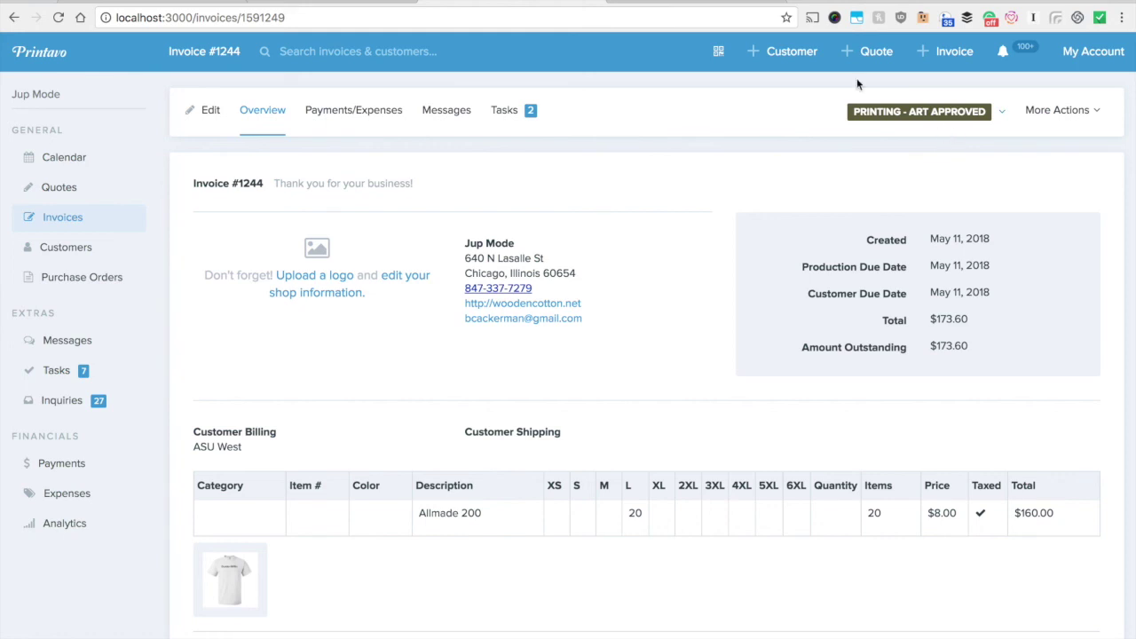
{"action": "left_click", "coordinate": [281, 3]}
{"action": "scroll", "coordinate": [435, 559], "scroll_direction": "down", "scroll_amount": 1}
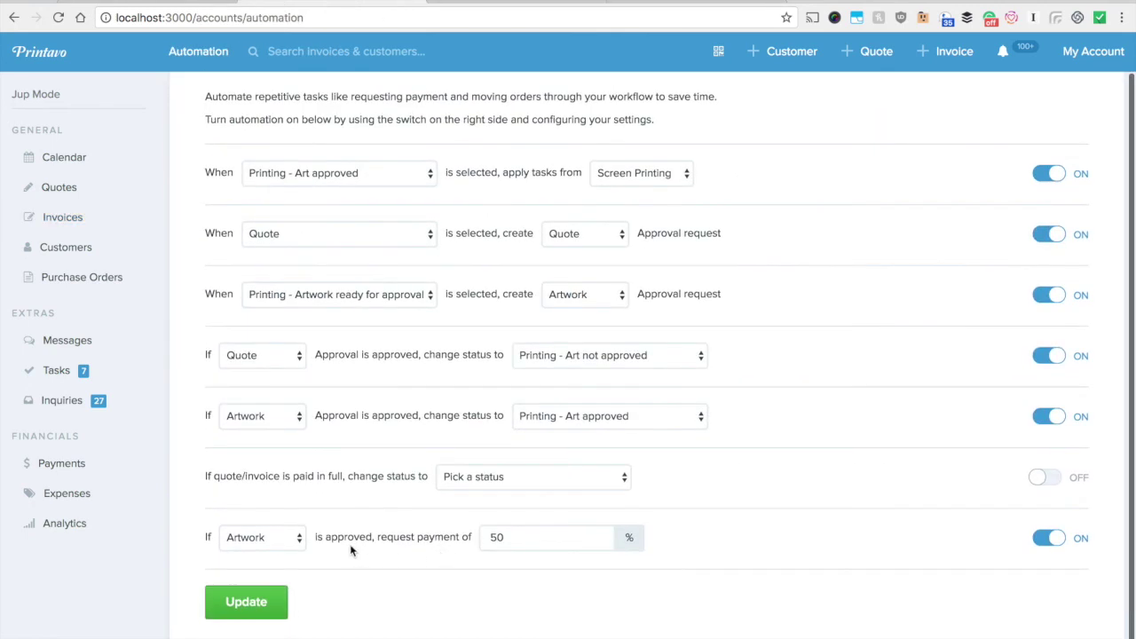